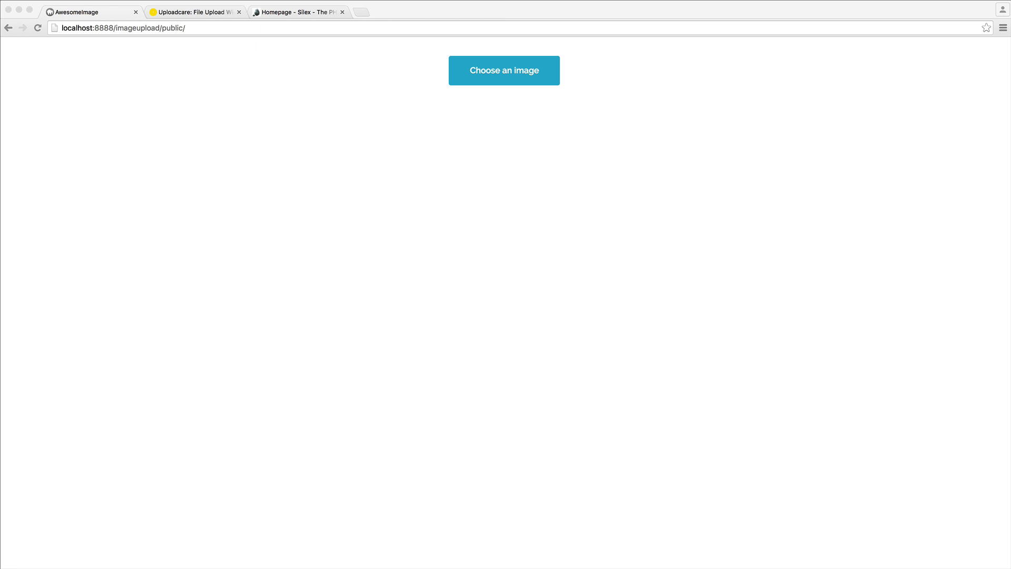
- Focus the browser window on the empty AwesomeImage gallery page
{"action": "left_click", "coordinate": [490, 315]}
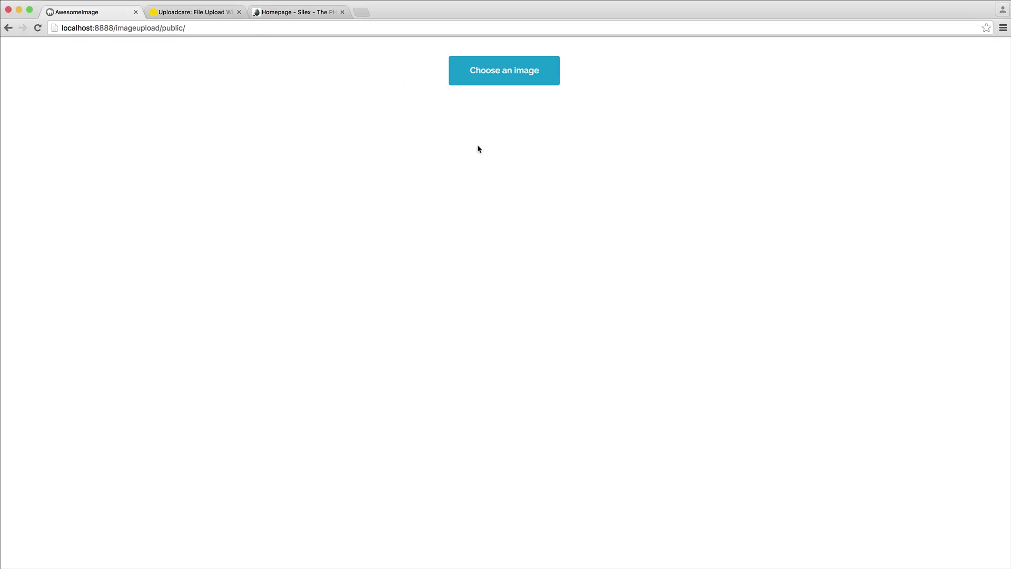
- Bring up the upload dialog, glance at the Uploadcare site, and come back
{"action": "left_click", "coordinate": [514, 71]}
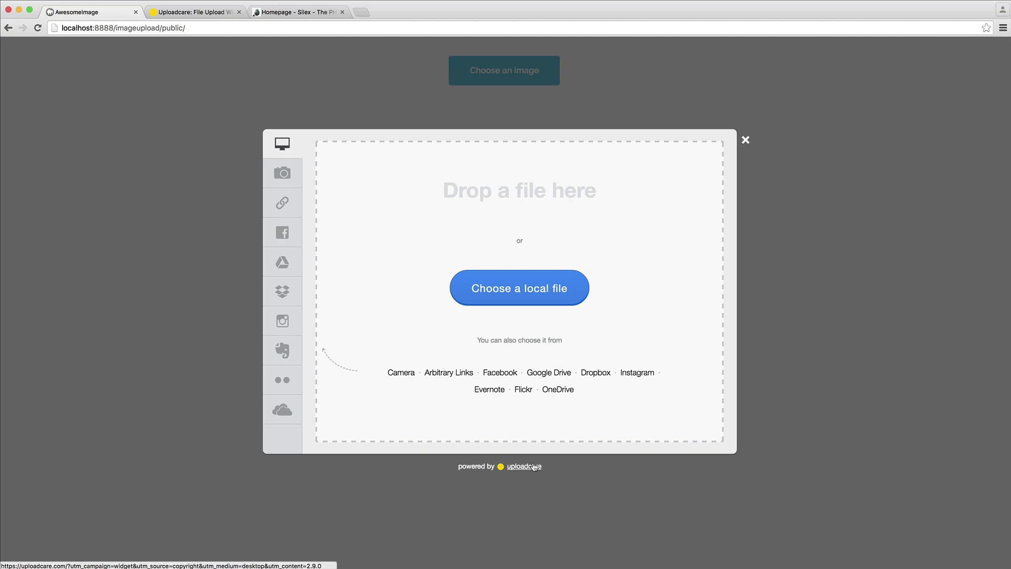
{"action": "left_click", "coordinate": [173, 13]}
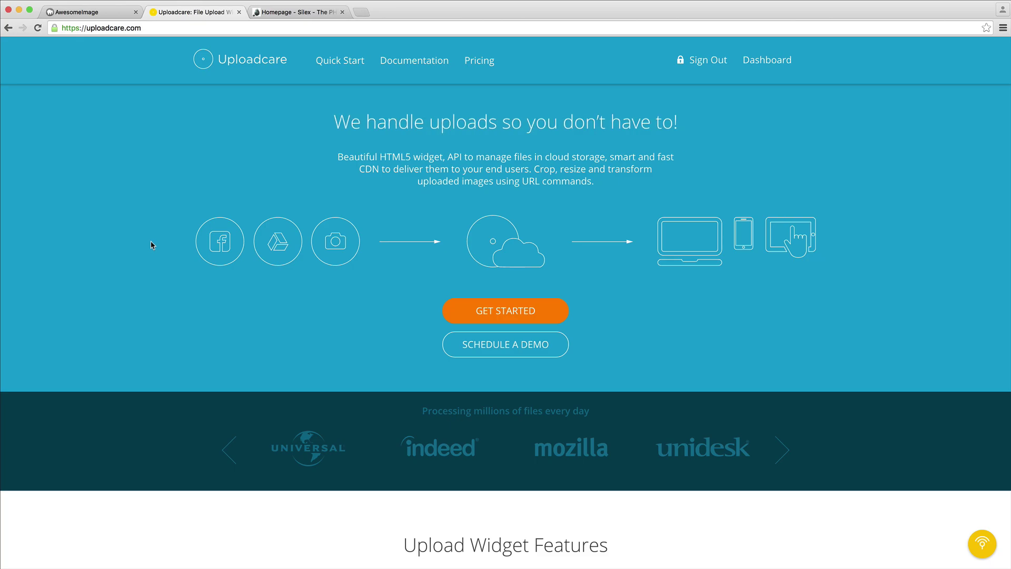
{"action": "left_click", "coordinate": [80, 14]}
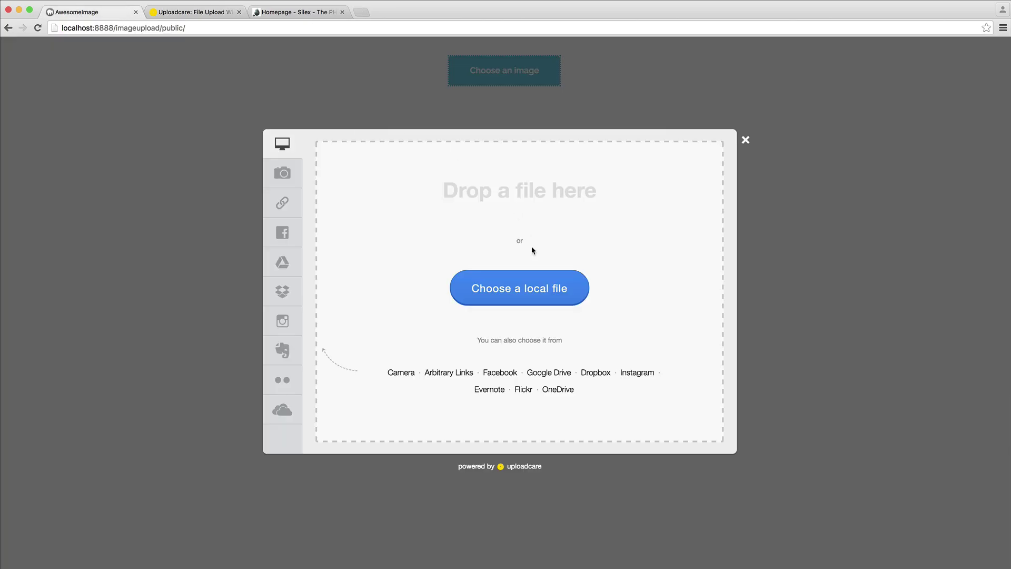
- Close the upload dialog, glance at the Silex homepage, and return to AwesomeImage
{"action": "left_click", "coordinate": [745, 141]}
{"action": "left_click", "coordinate": [304, 12]}
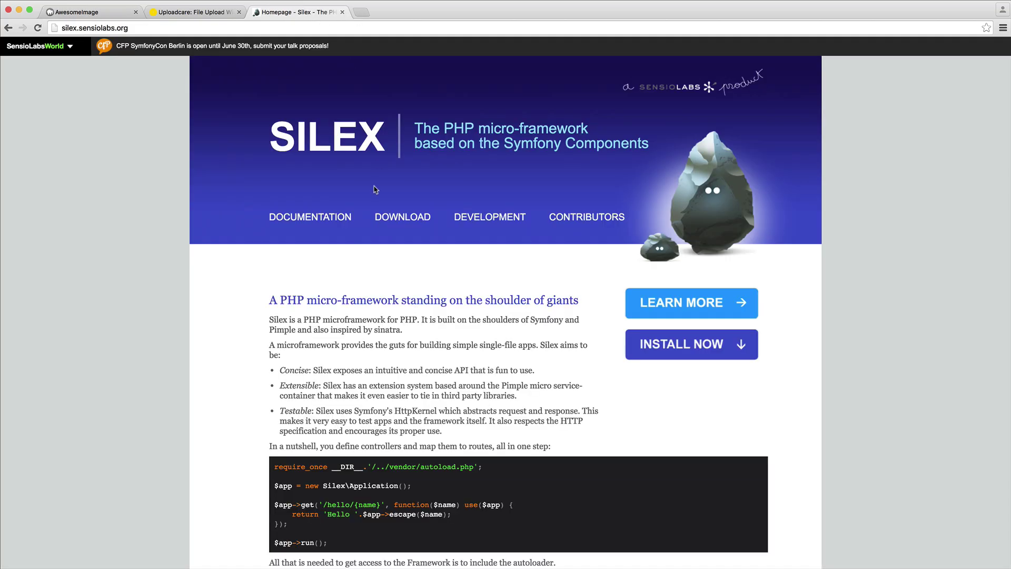
{"action": "left_click", "coordinate": [53, 14]}
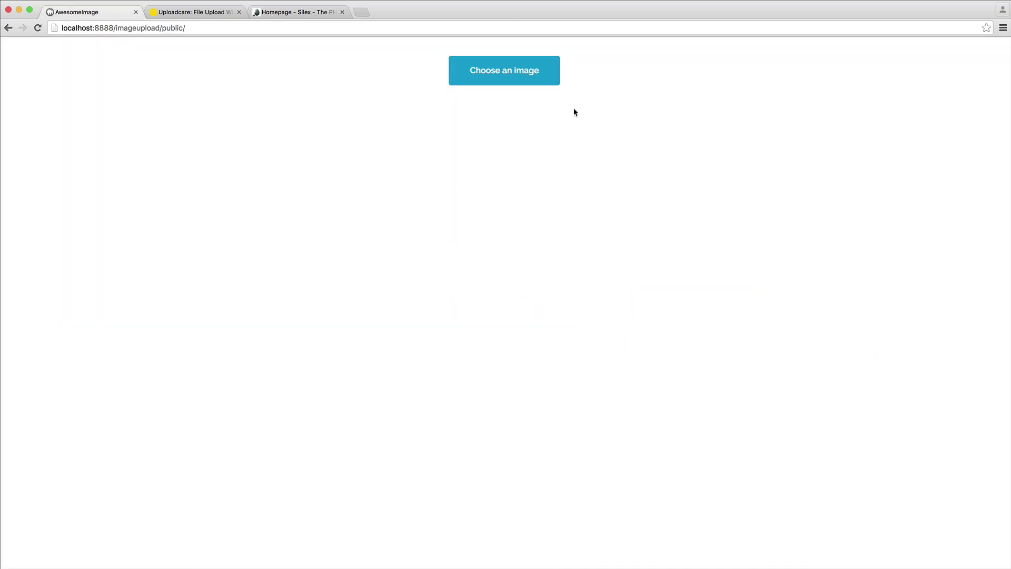
- Drop e74XWAkx.png onto the page, crop it to the whole photo, and upload it
{"action": "left_click", "coordinate": [471, 73]}
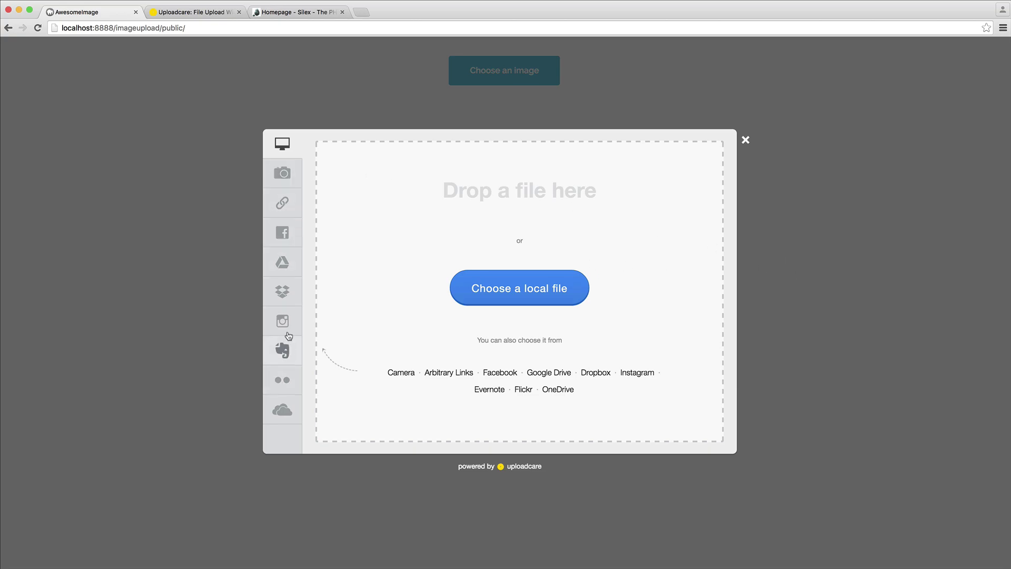
{"action": "left_click", "coordinate": [744, 142]}
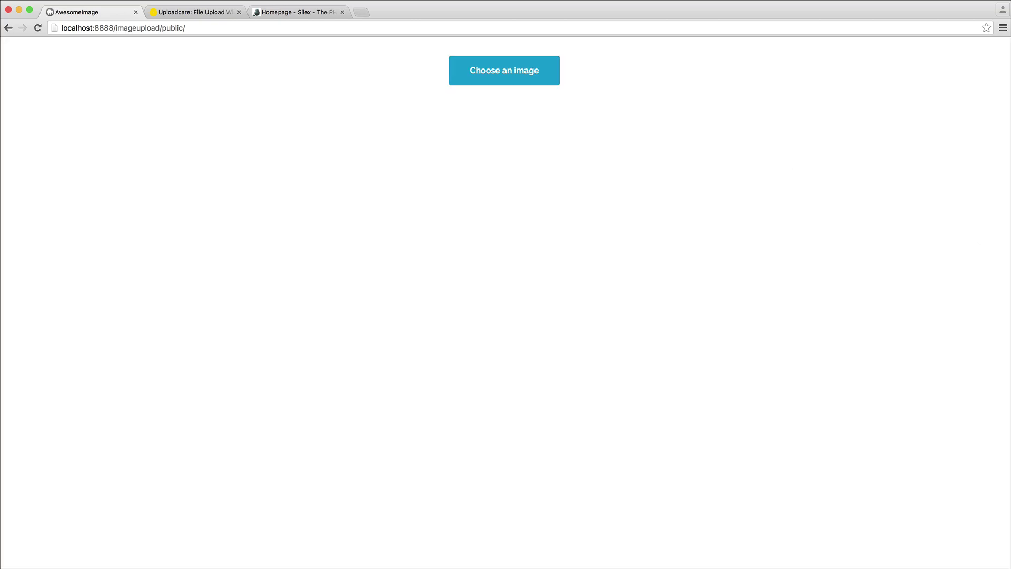
{"action": "left_click_drag", "start_coordinate": [794, 266], "coordinate": [435, 73]}
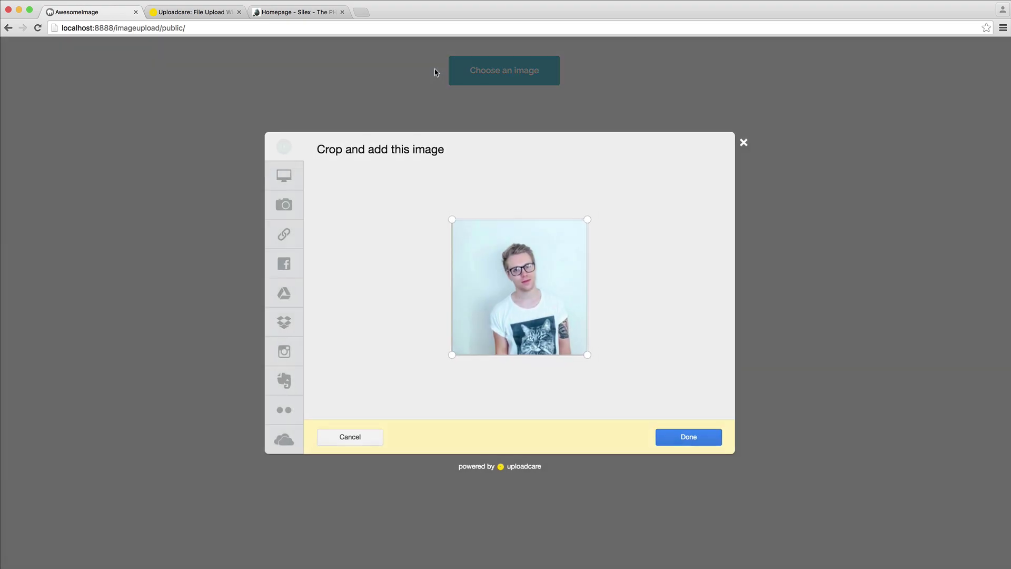
{"action": "mouse_move", "coordinate": [453, 217]}
{"action": "left_mouse_down"}
{"action": "mouse_move", "coordinate": [504, 270]}
{"action": "mouse_move", "coordinate": [506, 251]}
{"action": "mouse_move", "coordinate": [418, 212]}
{"action": "left_mouse_up"}
{"action": "left_click_drag", "start_coordinate": [568, 322], "coordinate": [629, 409]}
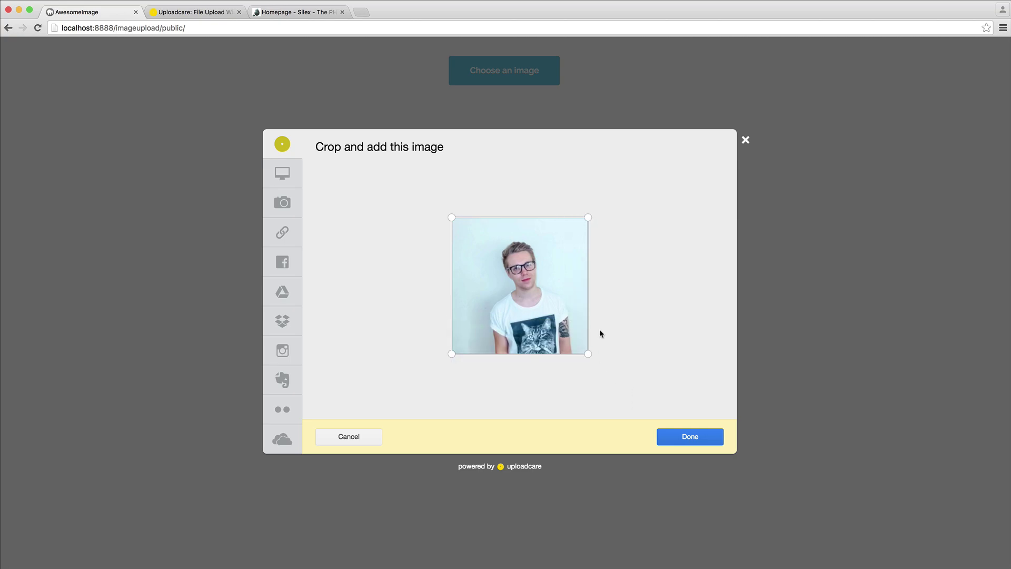
{"action": "left_click", "coordinate": [676, 434]}
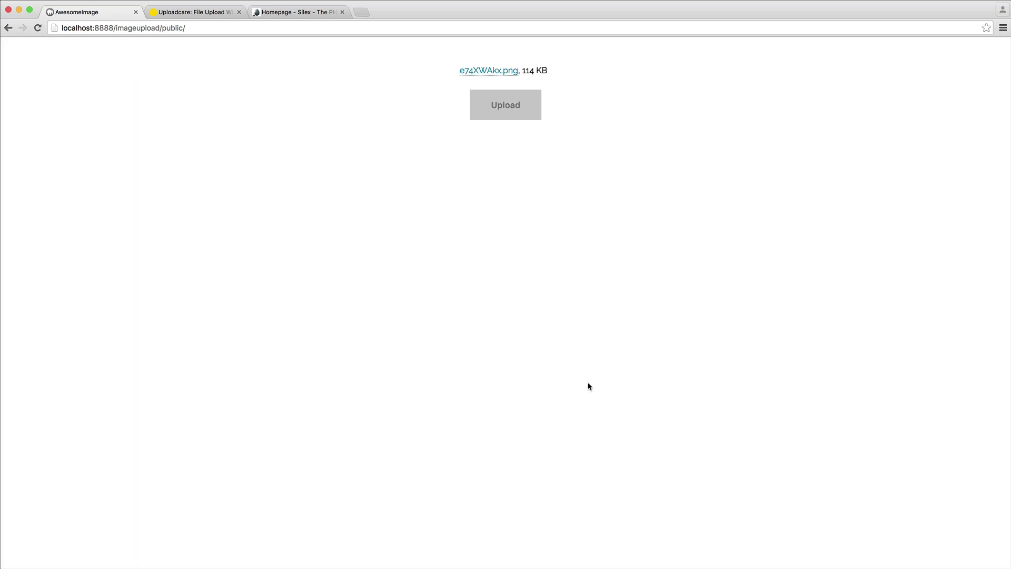
{"action": "left_click", "coordinate": [510, 111]}
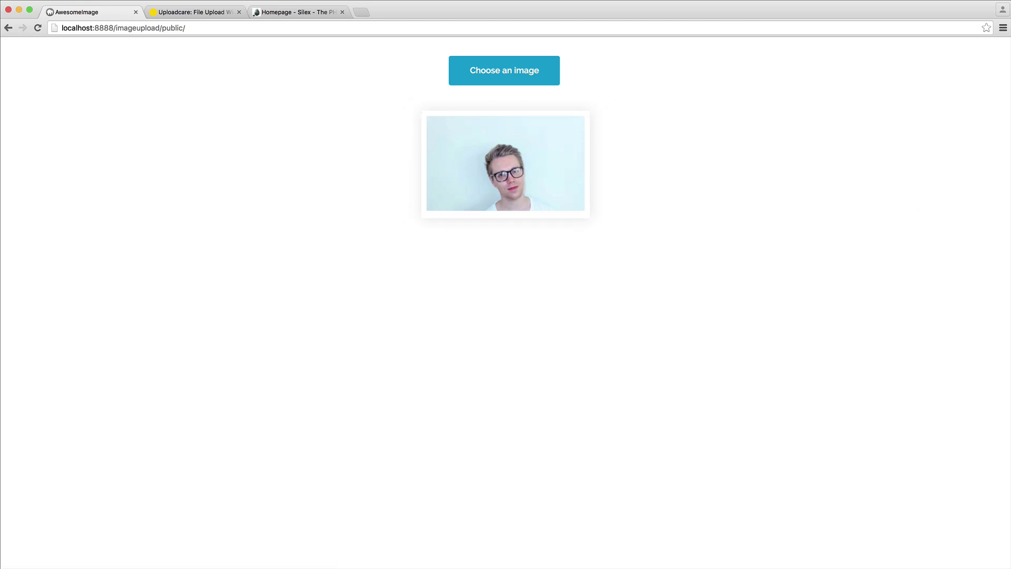
- Add three more copies of the portrait, confirming each crop and submitting them
{"action": "left_click_drag", "start_coordinate": [922, 277], "coordinate": [534, 63]}
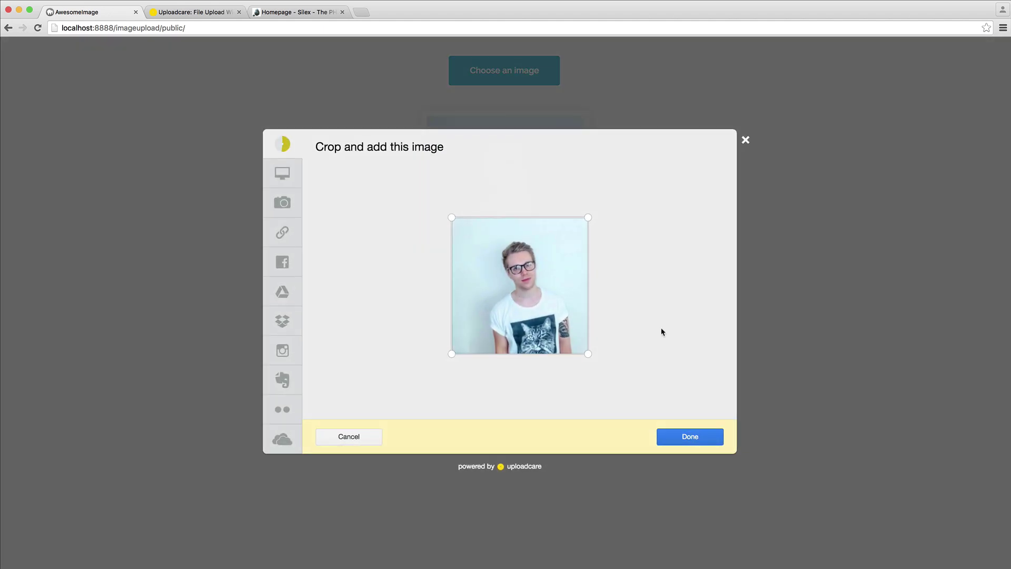
{"action": "left_click", "coordinate": [699, 436]}
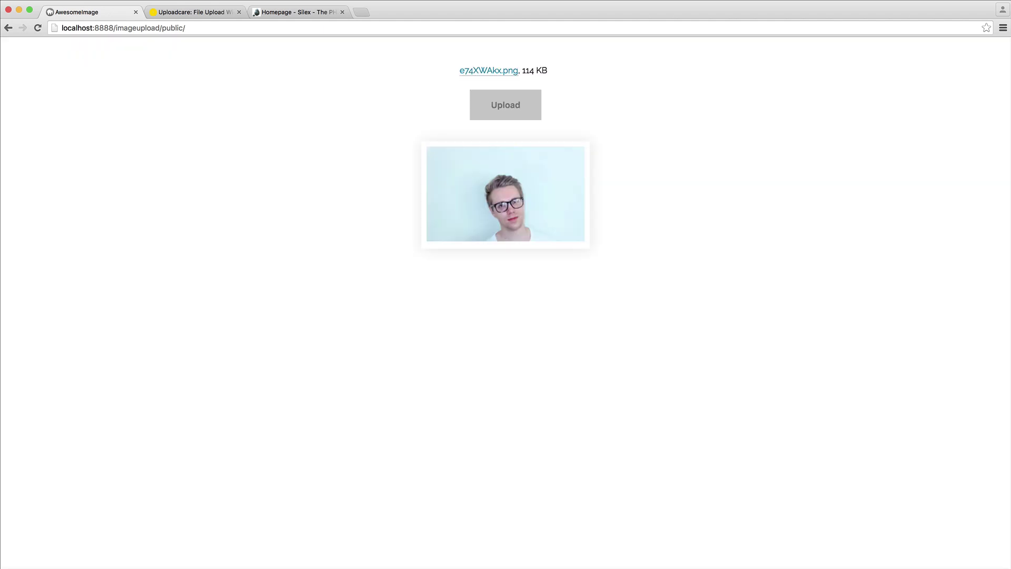
{"action": "left_click", "coordinate": [490, 103]}
{"action": "left_click_drag", "start_coordinate": [501, 111], "coordinate": [523, 109]}
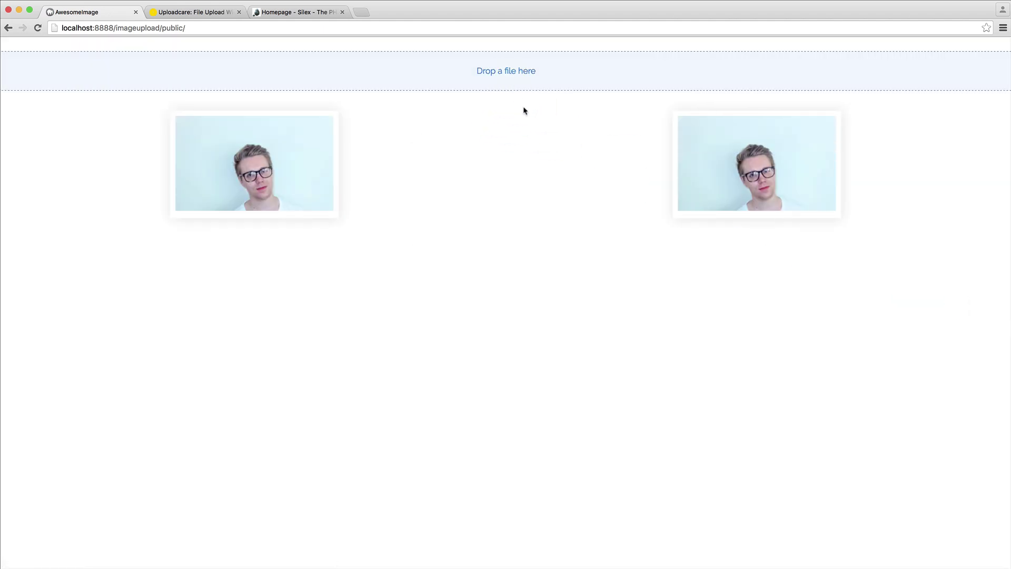
{"action": "left_click", "coordinate": [690, 436]}
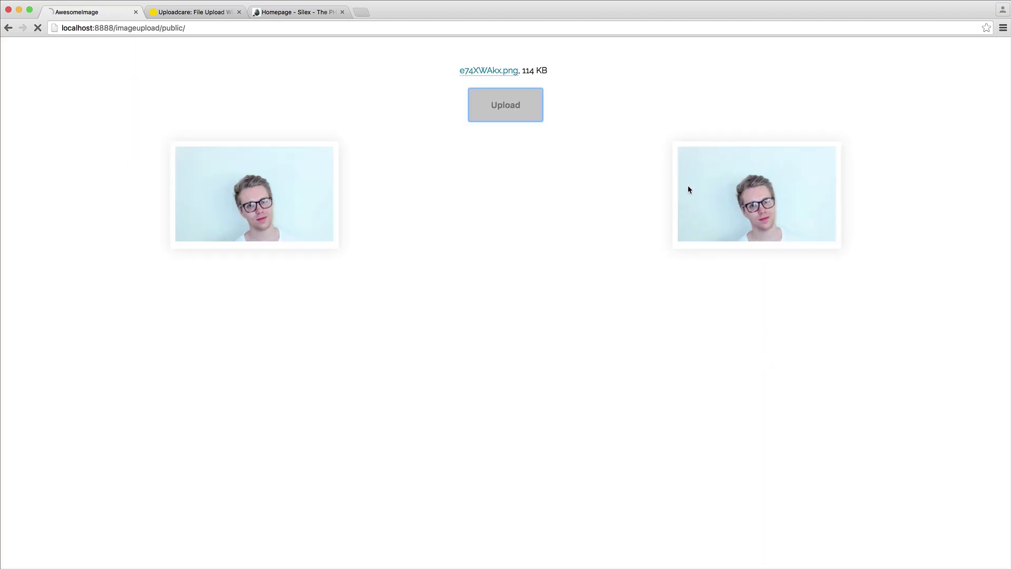
{"action": "left_click_drag", "start_coordinate": [603, 135], "coordinate": [506, 74]}
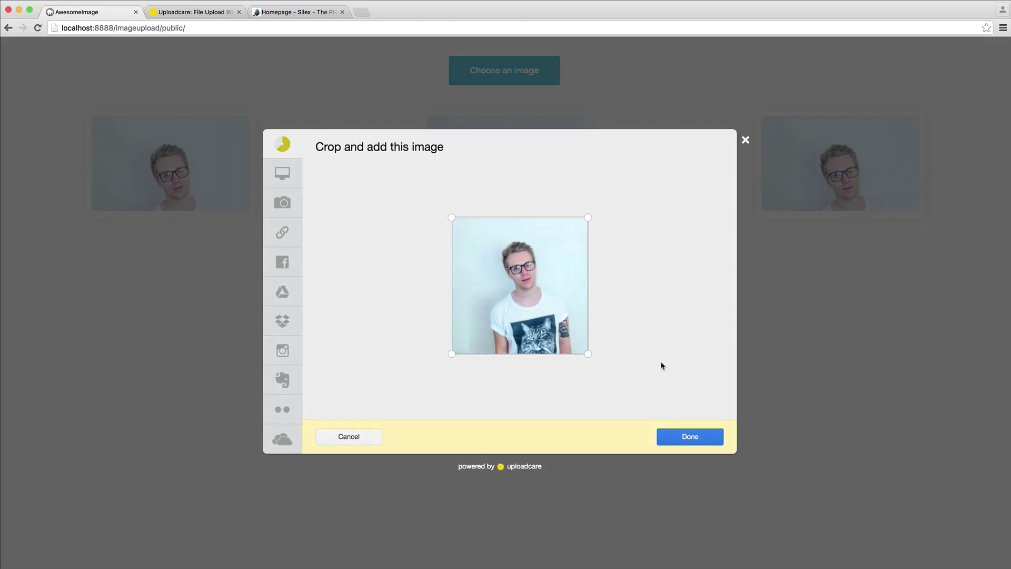
{"action": "left_click", "coordinate": [686, 436]}
{"action": "left_click", "coordinate": [519, 106]}
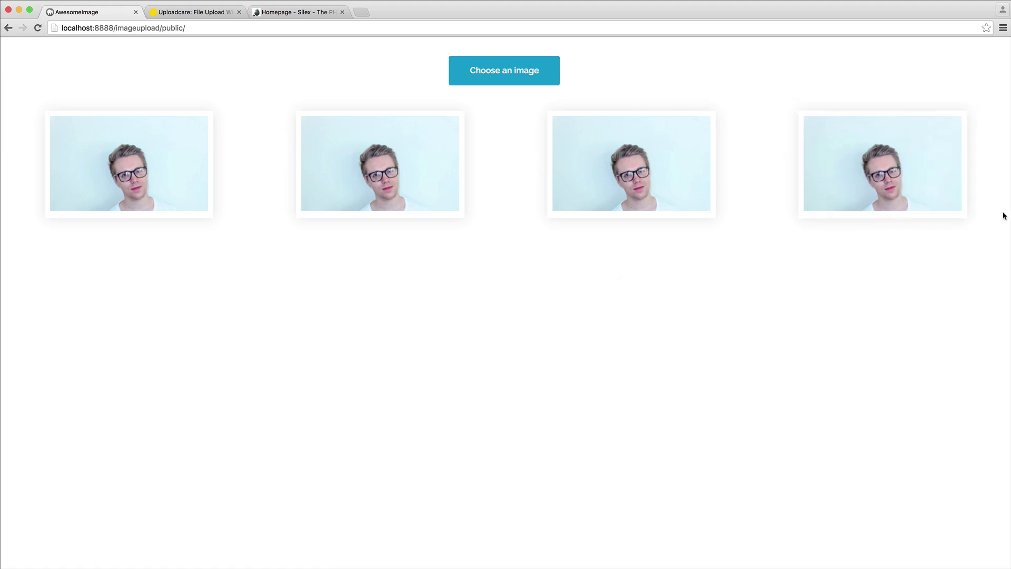
- Narrow the browser window and view the second photo on its own page
{"action": "mouse_move", "coordinate": [1009, 209]}
{"action": "left_mouse_down"}
{"action": "mouse_move", "coordinate": [264, 208]}
{"action": "mouse_move", "coordinate": [1008, 214]}
{"action": "left_mouse_up"}
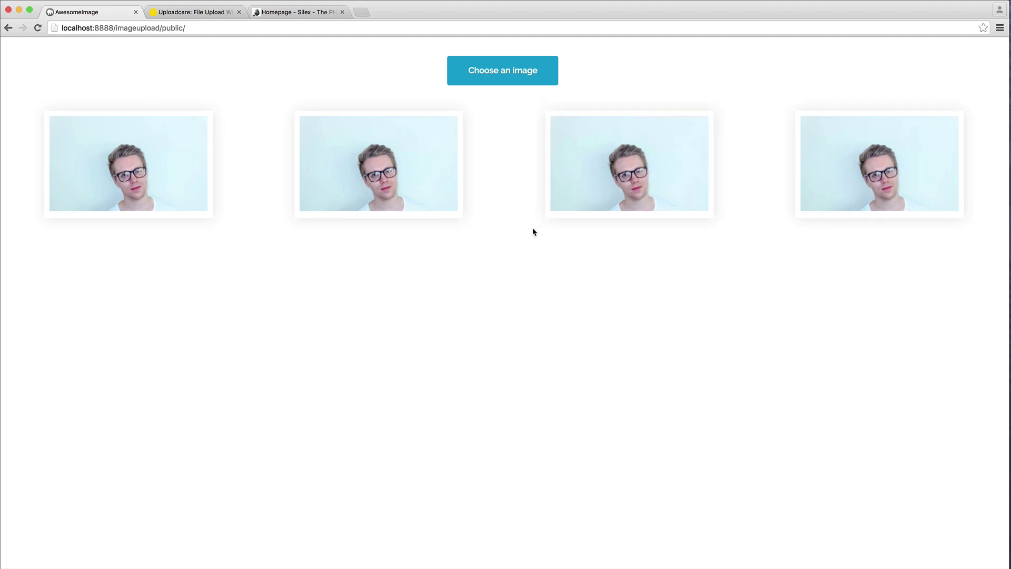
{"action": "left_click", "coordinate": [357, 168]}
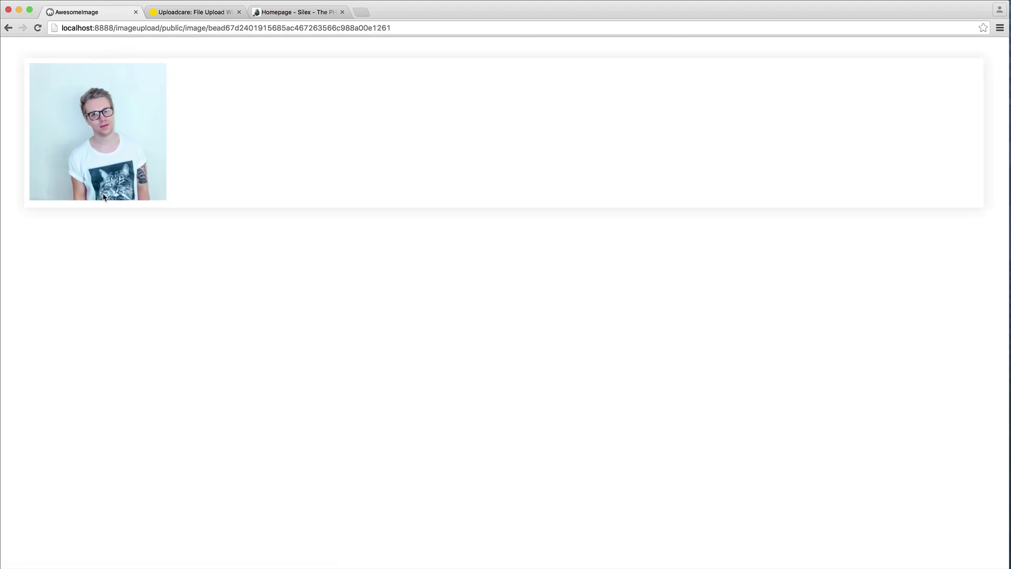
{"action": "left_click", "coordinate": [8, 28]}
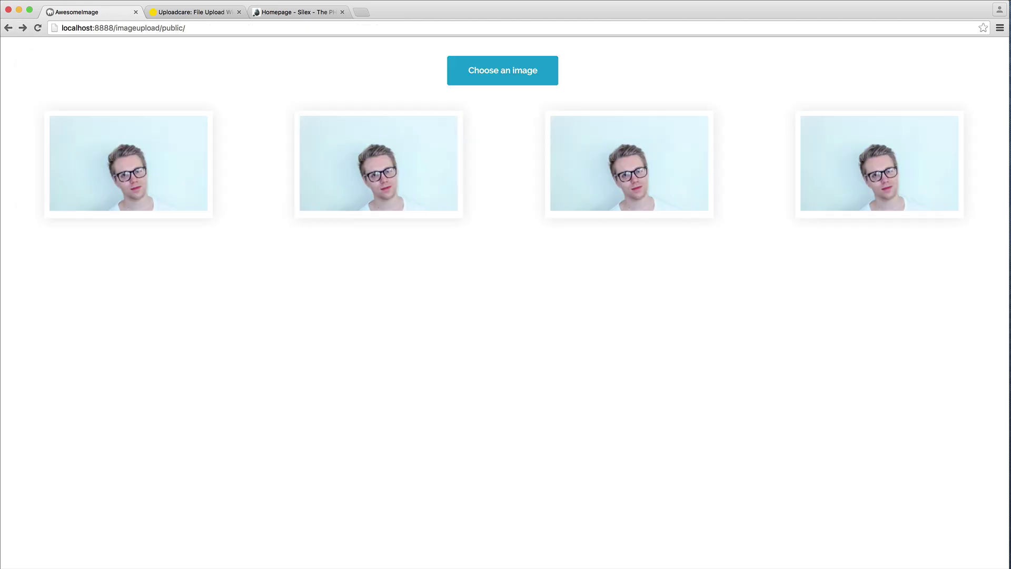
- Drop the webpage screenshot onto the page, confirm its crop, and upload it
{"action": "left_click_drag", "start_coordinate": [756, 102], "coordinate": [499, 79]}
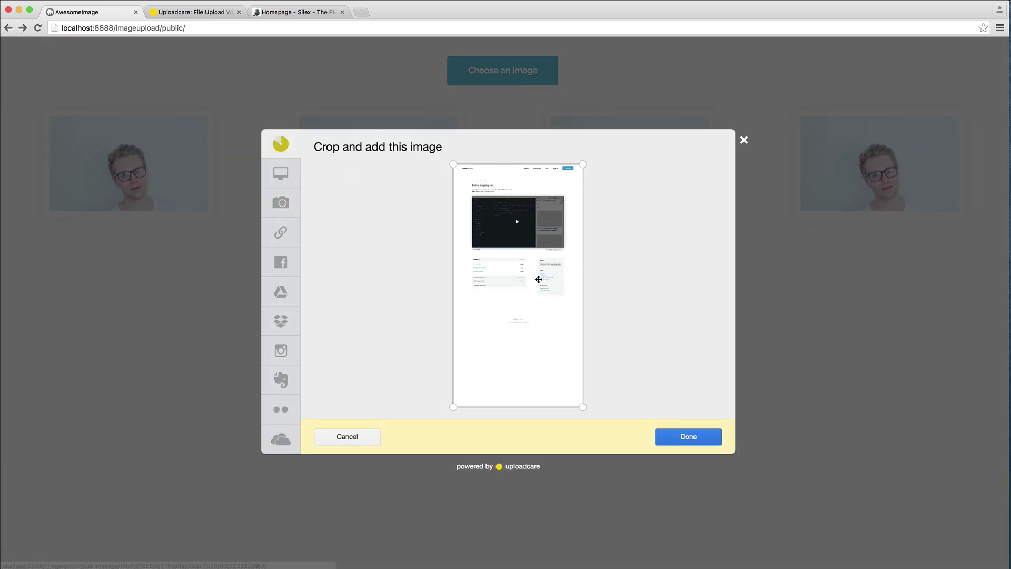
{"action": "left_click", "coordinate": [696, 438]}
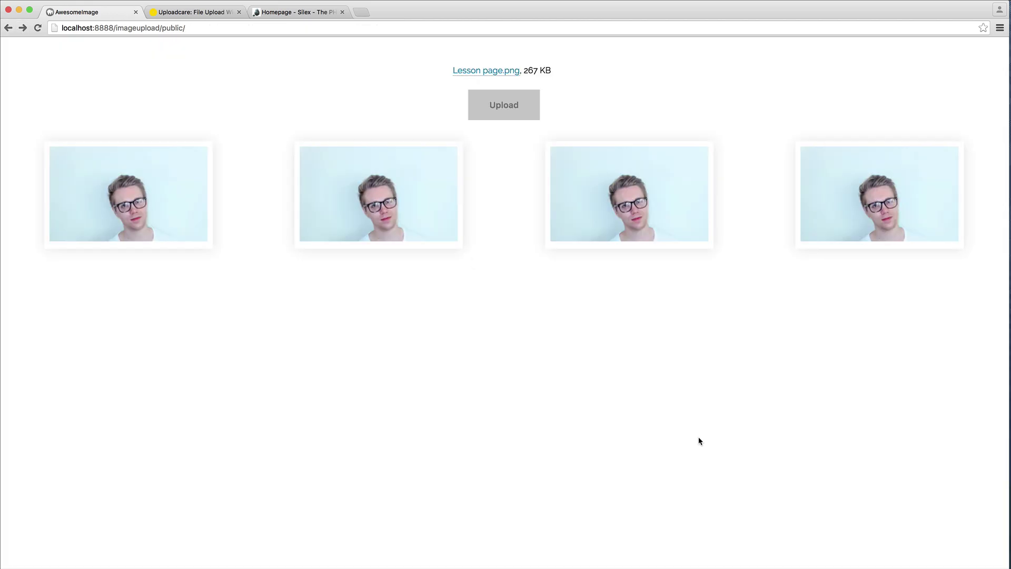
{"action": "left_click", "coordinate": [515, 100]}
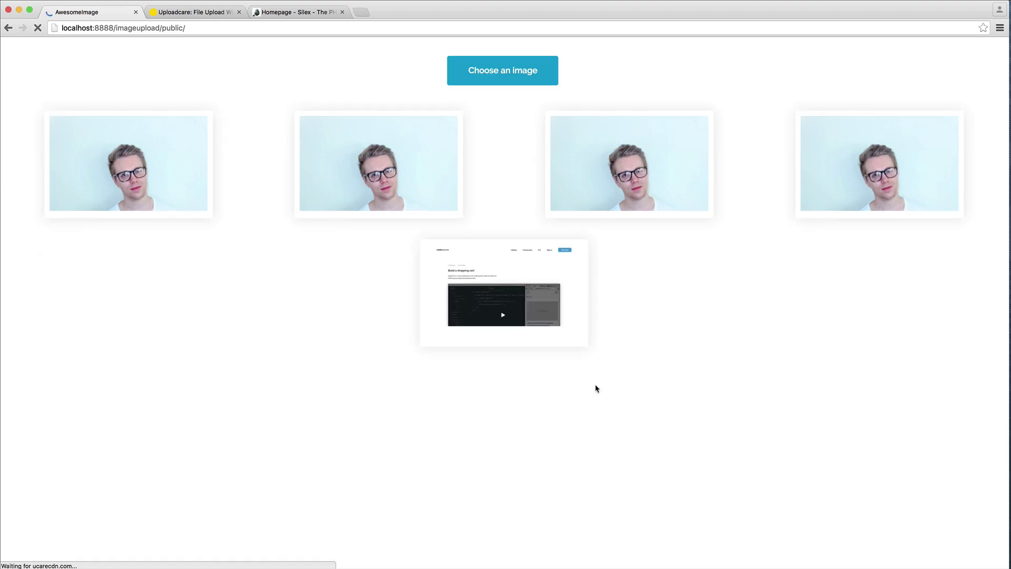
- View the screenshot's own page, select its hashed address, then return to the gallery
{"action": "left_click", "coordinate": [521, 298]}
{"action": "scroll", "coordinate": [553, 299], "scroll_direction": "down", "scroll_amount": 10}
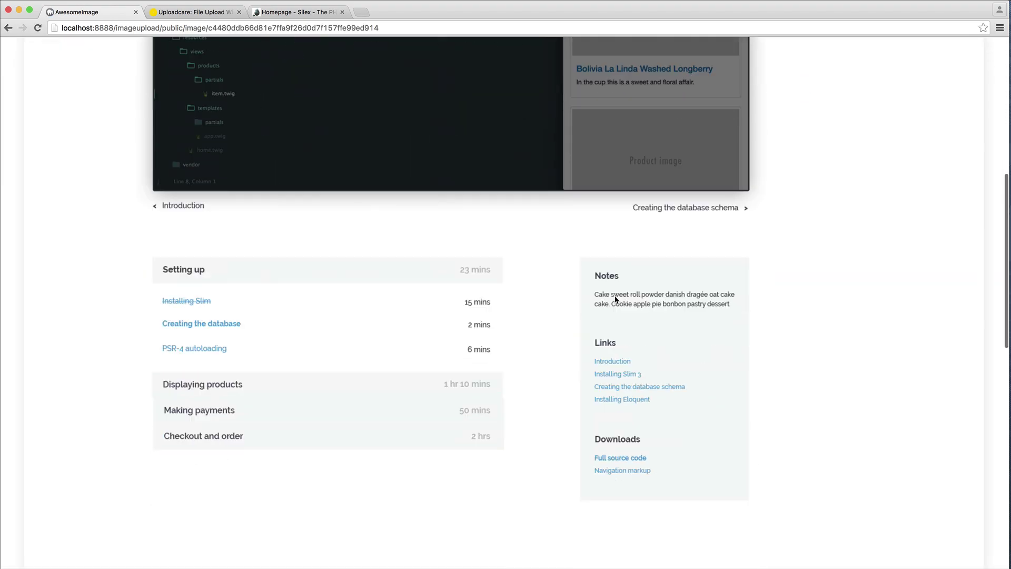
{"action": "scroll", "coordinate": [615, 301], "scroll_direction": "down", "scroll_amount": 5}
{"action": "scroll", "coordinate": [614, 301], "scroll_direction": "up", "scroll_amount": 15}
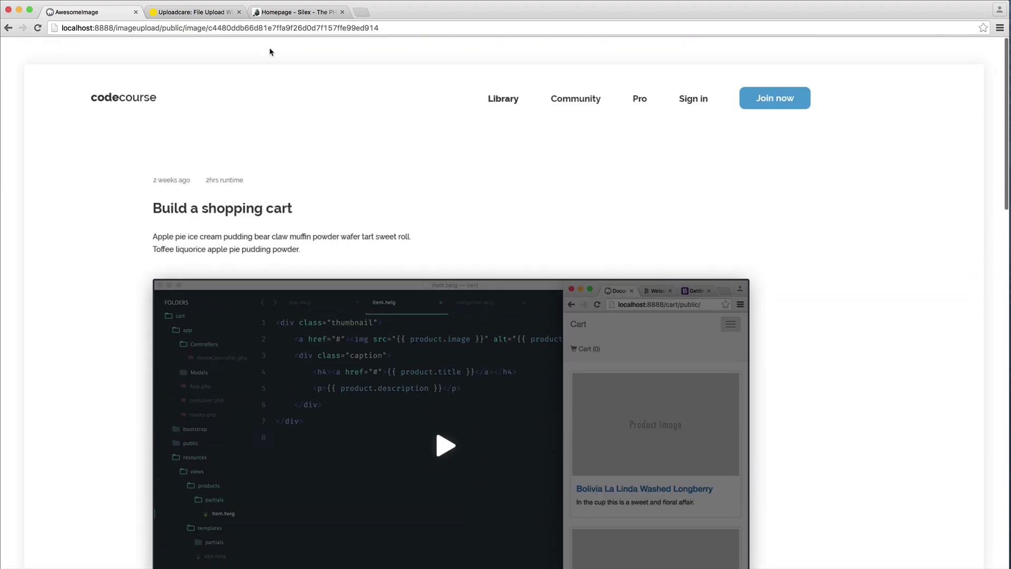
{"action": "left_click", "coordinate": [218, 28]}
{"action": "left_click_drag", "start_coordinate": [218, 29], "coordinate": [388, 30]}
{"action": "left_click", "coordinate": [390, 28]}
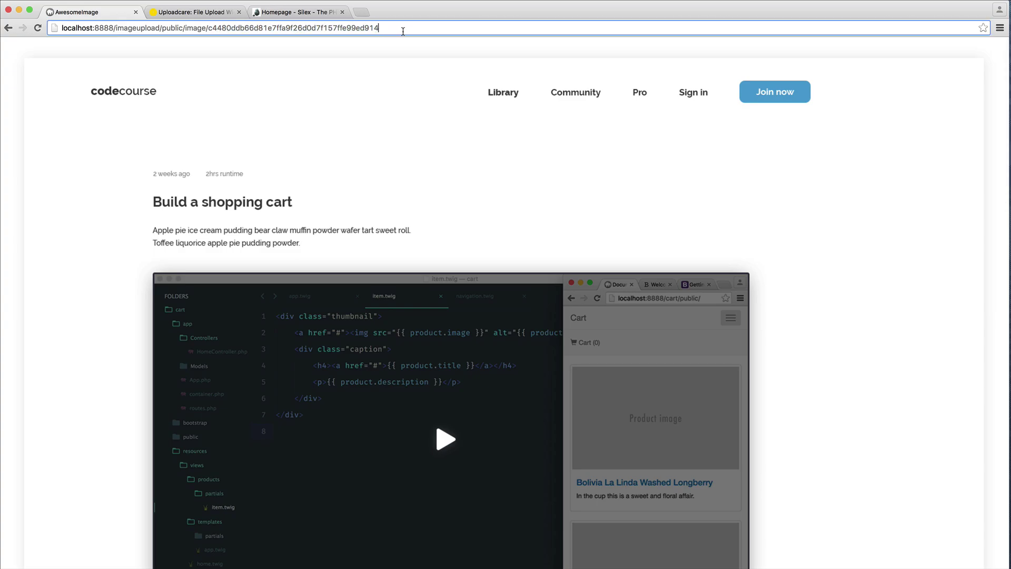
{"action": "triple_click", "coordinate": [368, 29]}
{"action": "left_click", "coordinate": [10, 30]}
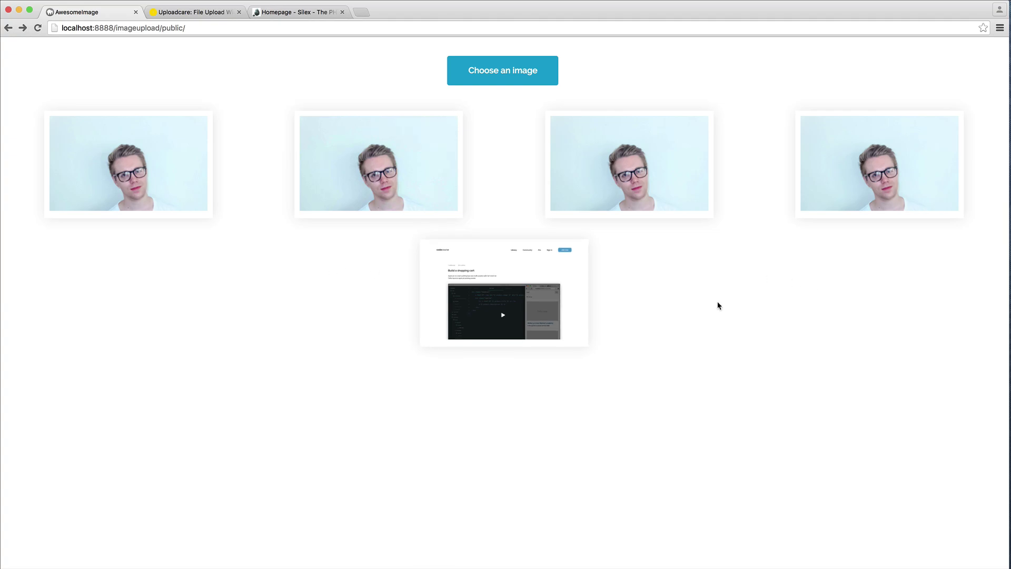
- Bring the 'Homepage - Silex' tab to the front
{"action": "left_click", "coordinate": [293, 13]}
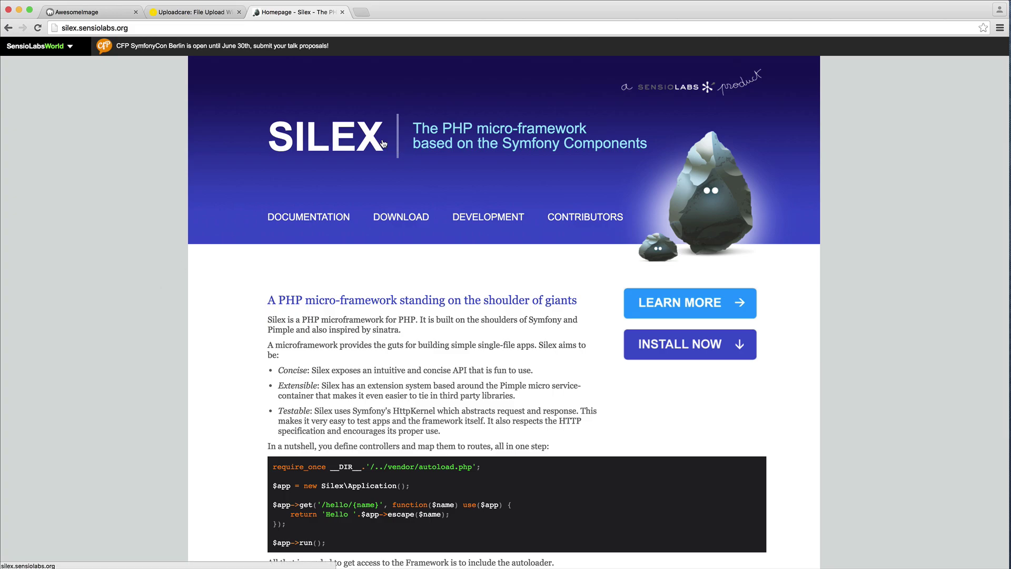
- Flip between the Uploadcare and Silex tabs, then go back to the five-image AwesomeImage gallery
{"action": "left_click", "coordinate": [201, 12]}
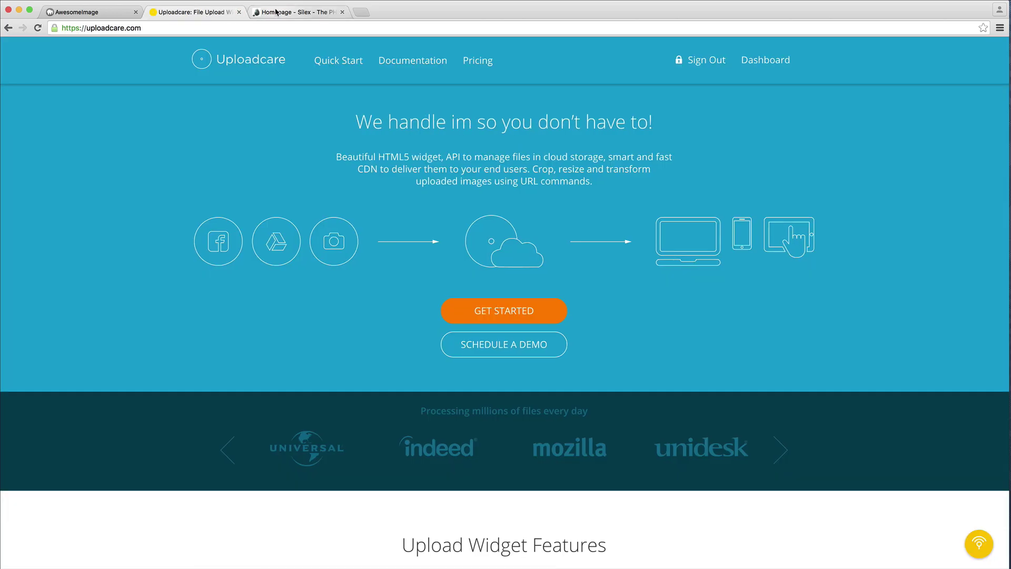
{"action": "left_click", "coordinate": [296, 12]}
{"action": "left_click", "coordinate": [197, 12]}
{"action": "left_click", "coordinate": [88, 12]}
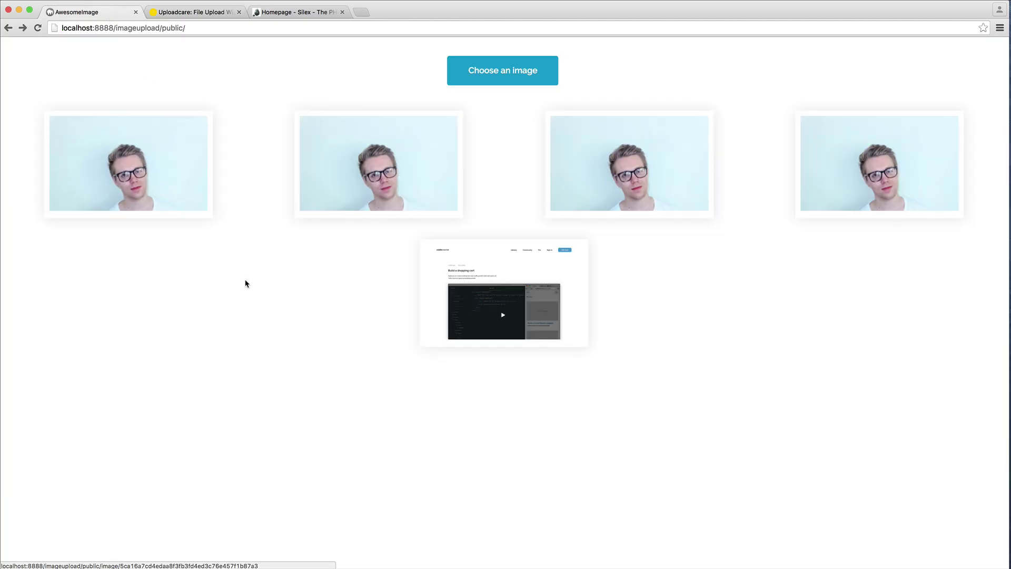